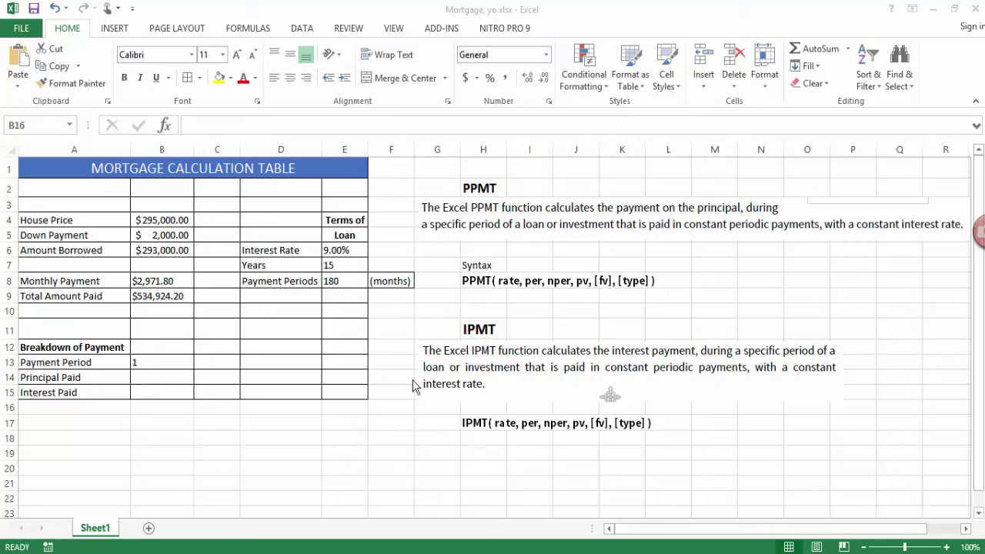
In B14, begin =ppmt( with the monthly rate argument E6/12
left_click(172, 378)
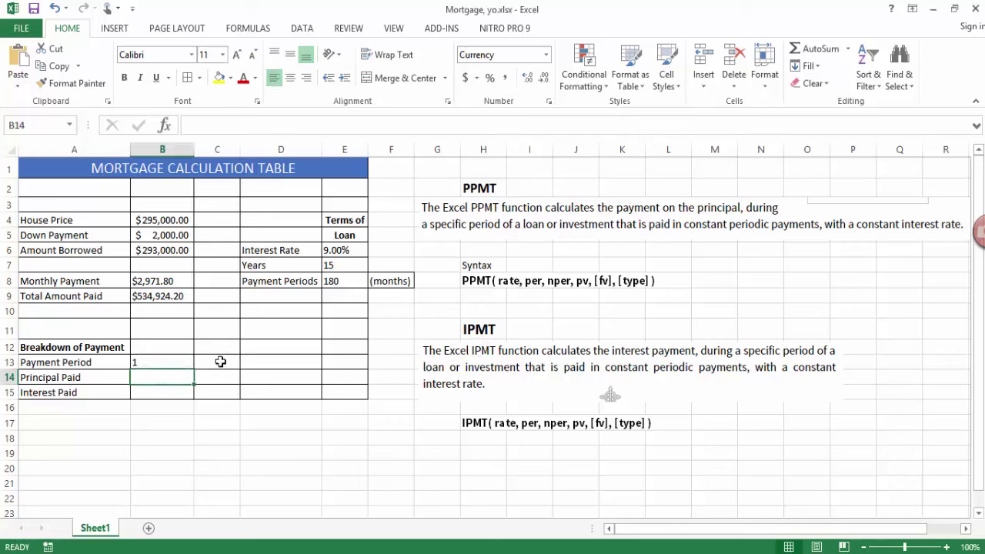
double_click(176, 378)
type("=")
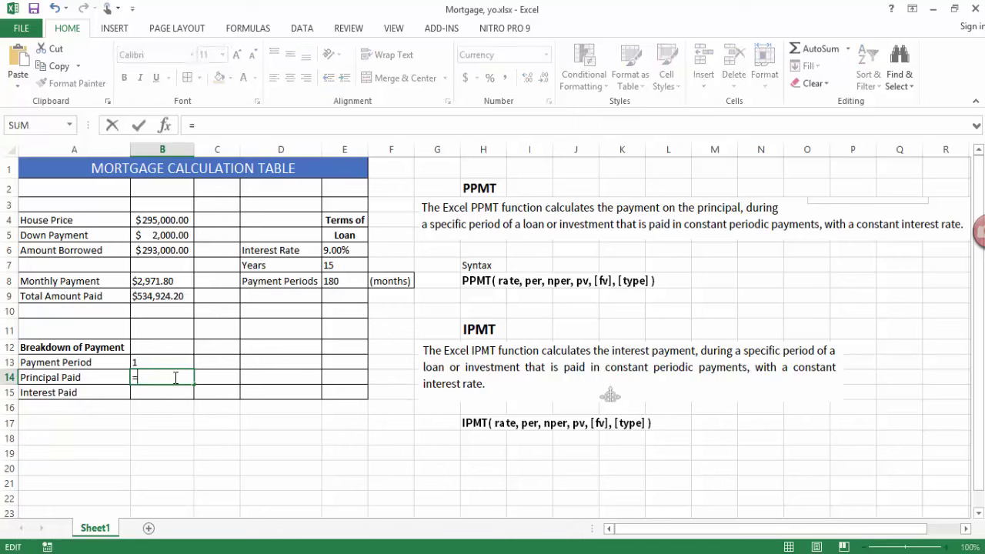
type("ppmt")
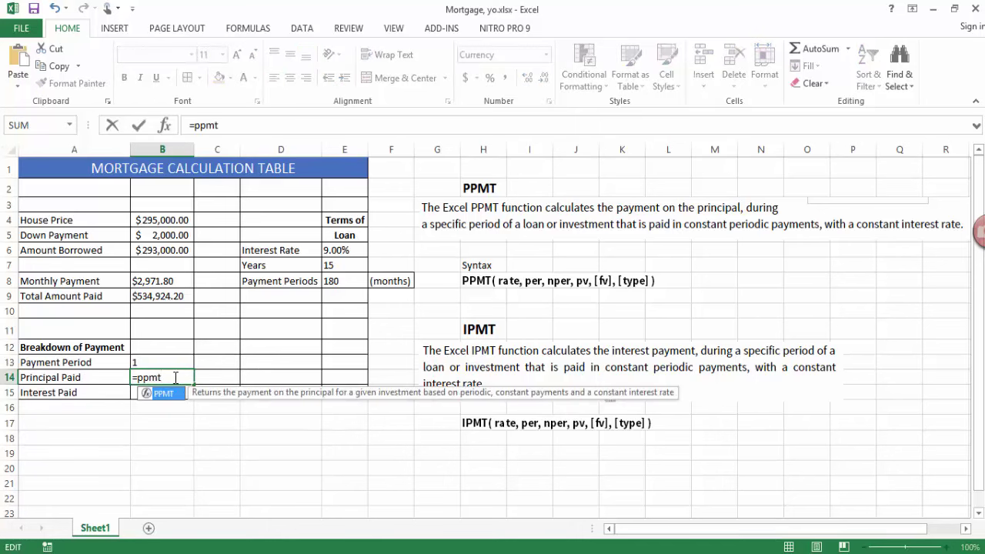
type("(")
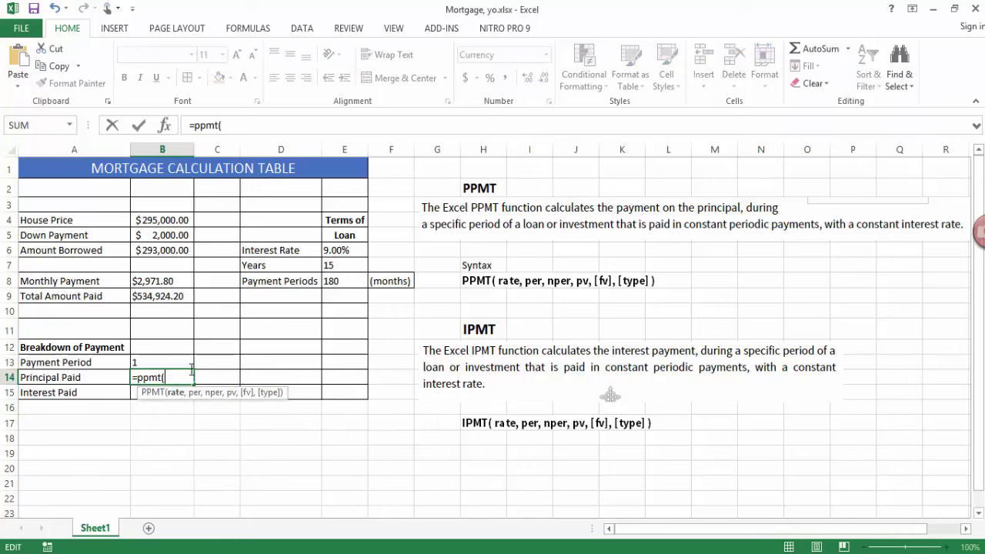
left_click(352, 250)
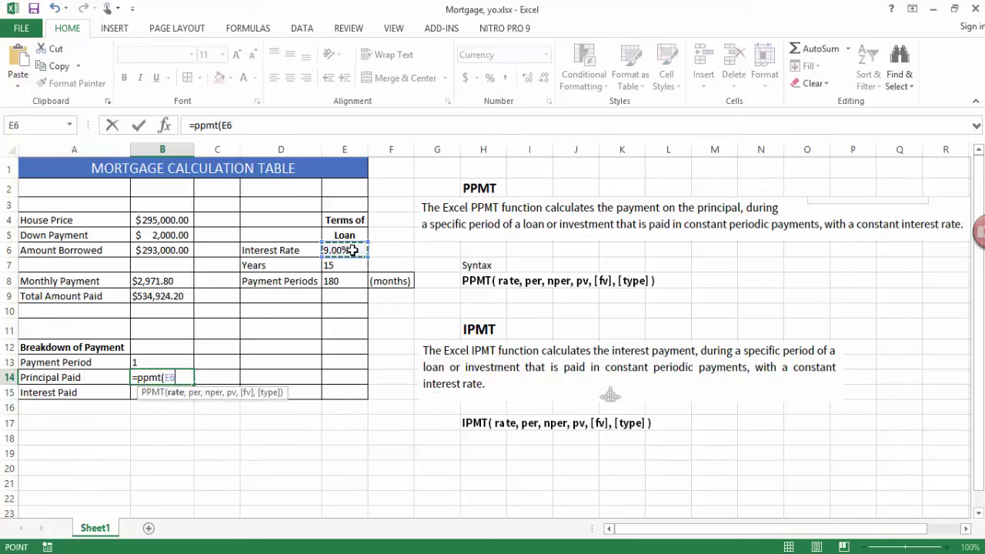
type("/12")
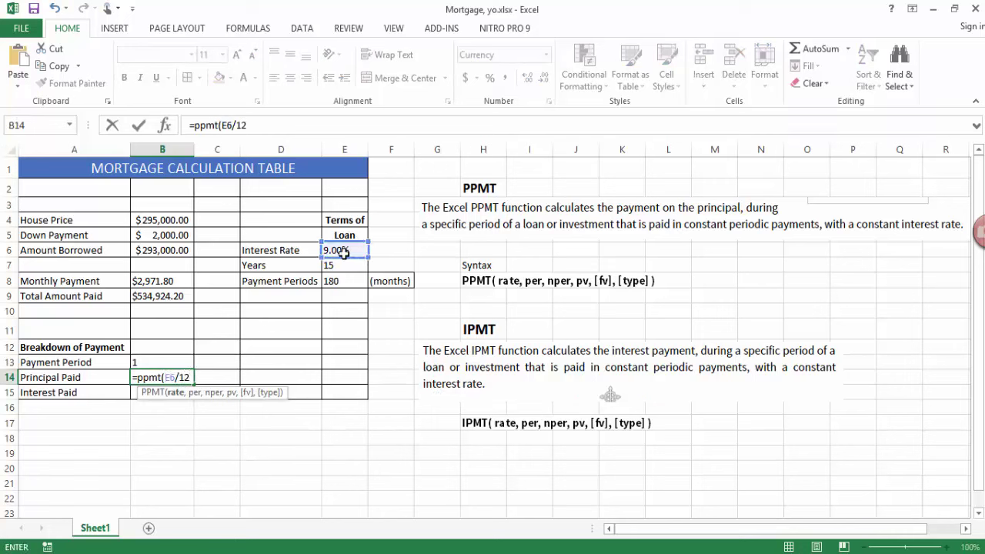
type(",")
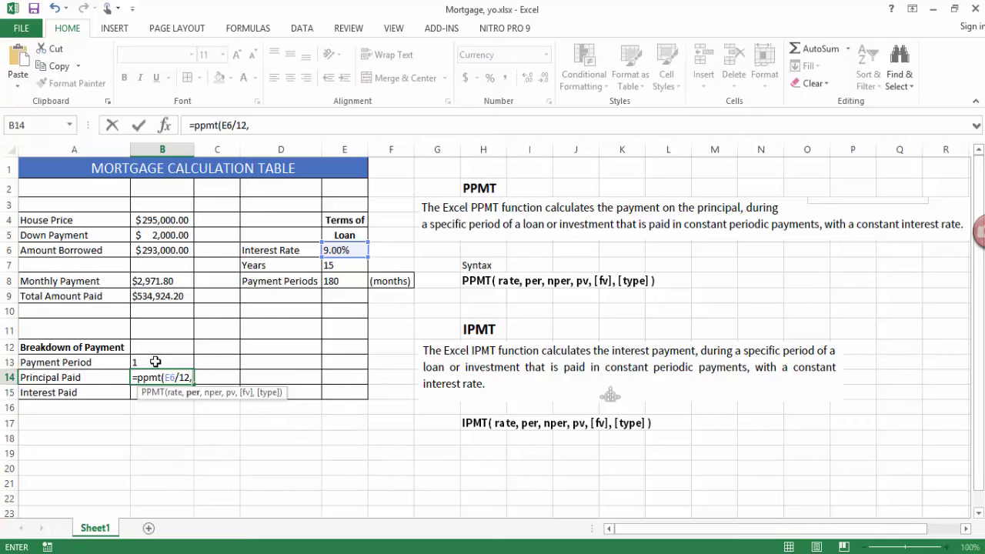
Finish B14 as =PPMT(E6/12,B13,E8,-B6,0,0), giving $774.30 principal for period 1
left_click(156, 361)
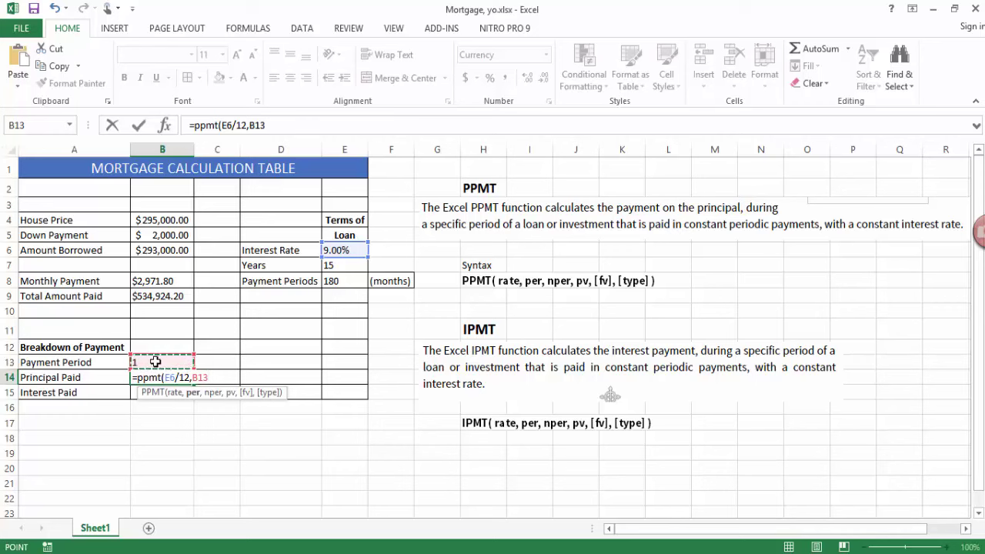
type(",")
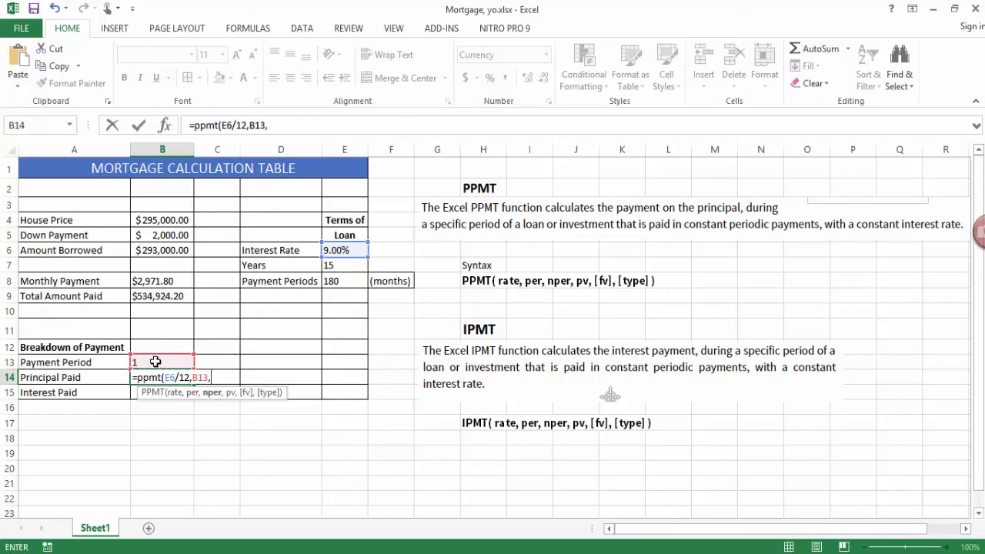
left_click(357, 284)
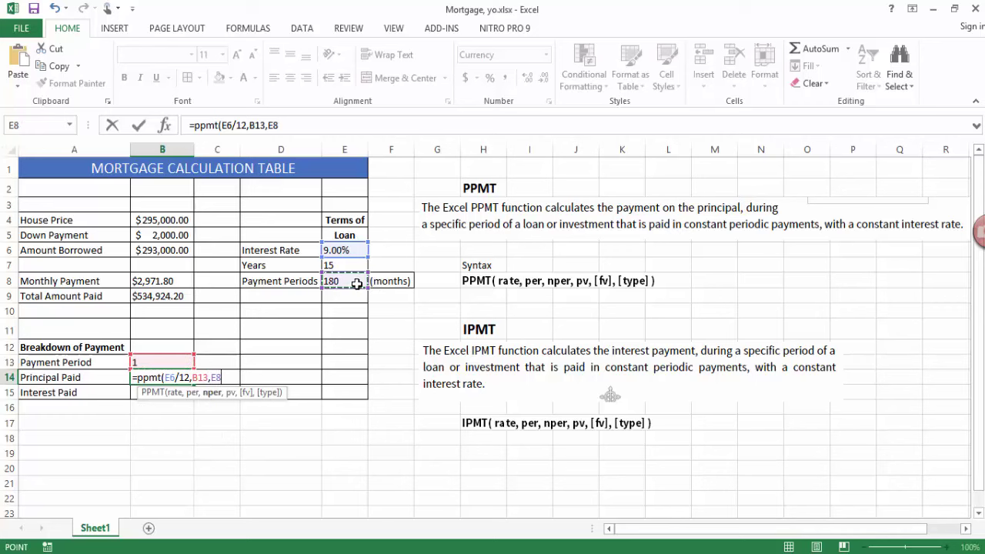
type(",")
left_click(163, 254)
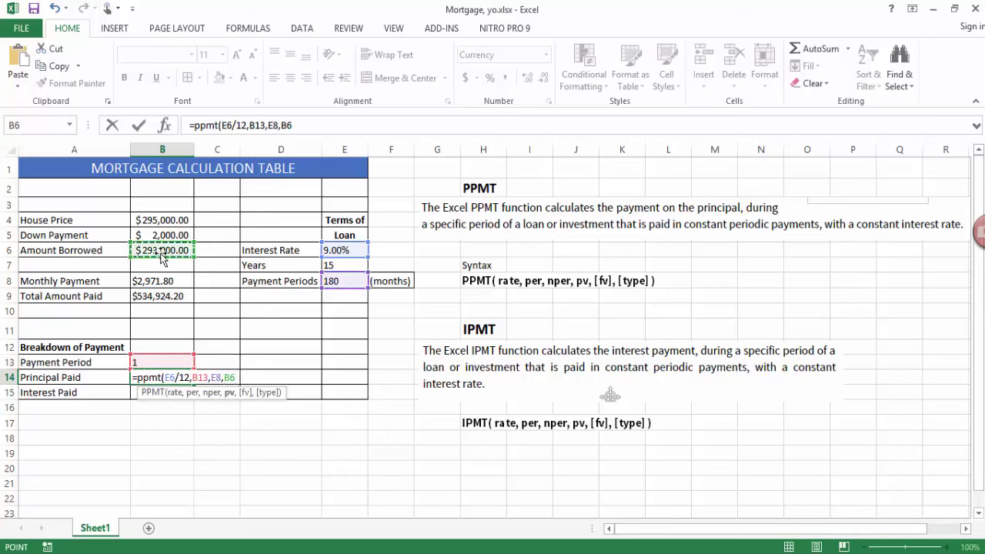
left_click(281, 125)
type("-")
left_click(307, 124)
type(",0")
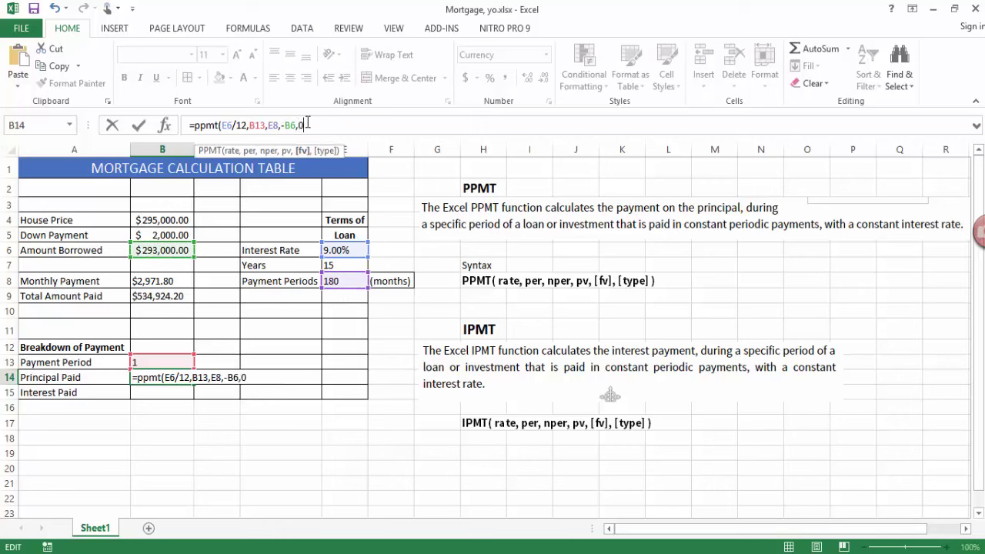
type(",")
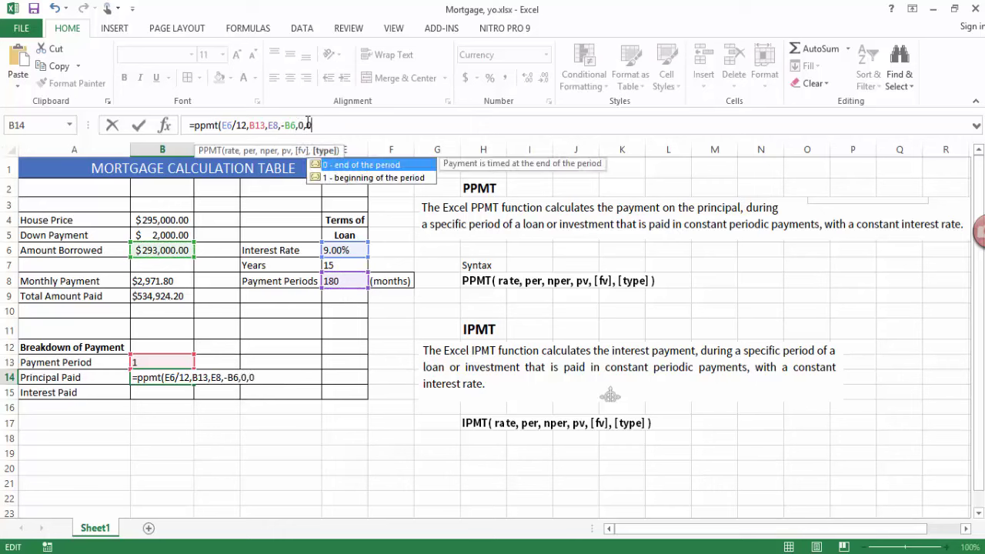
type("0")
key("Return")
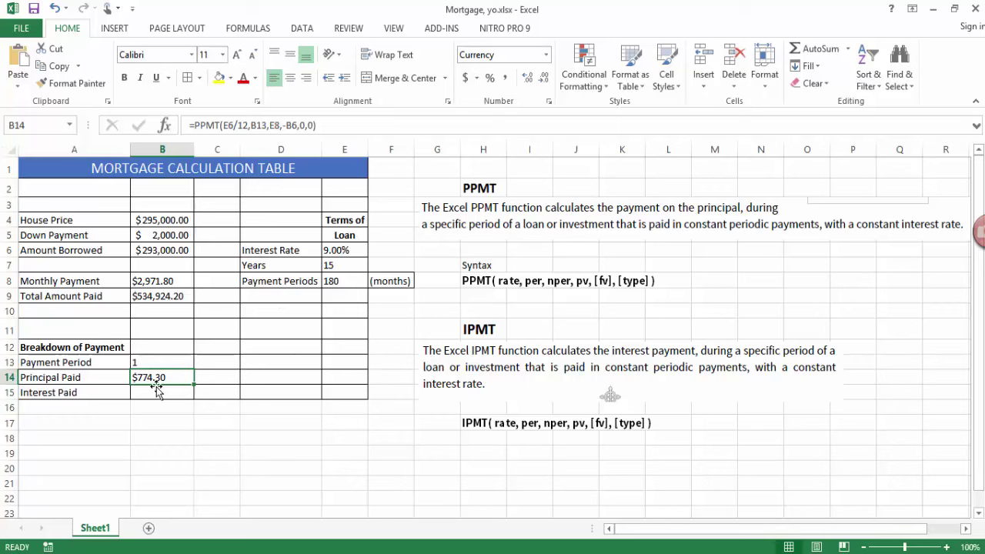
left_click(154, 361)
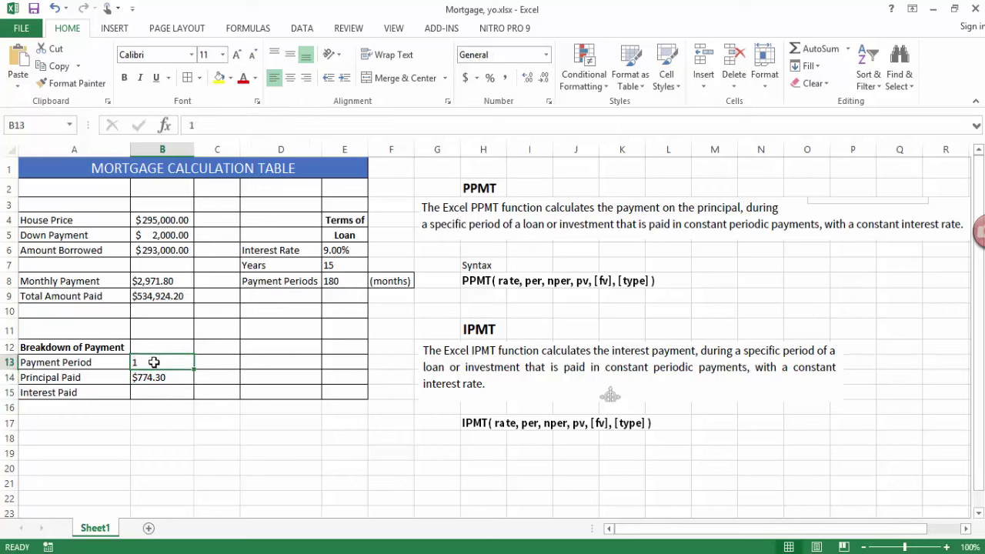
double_click(153, 361)
type("00")
key("Return")
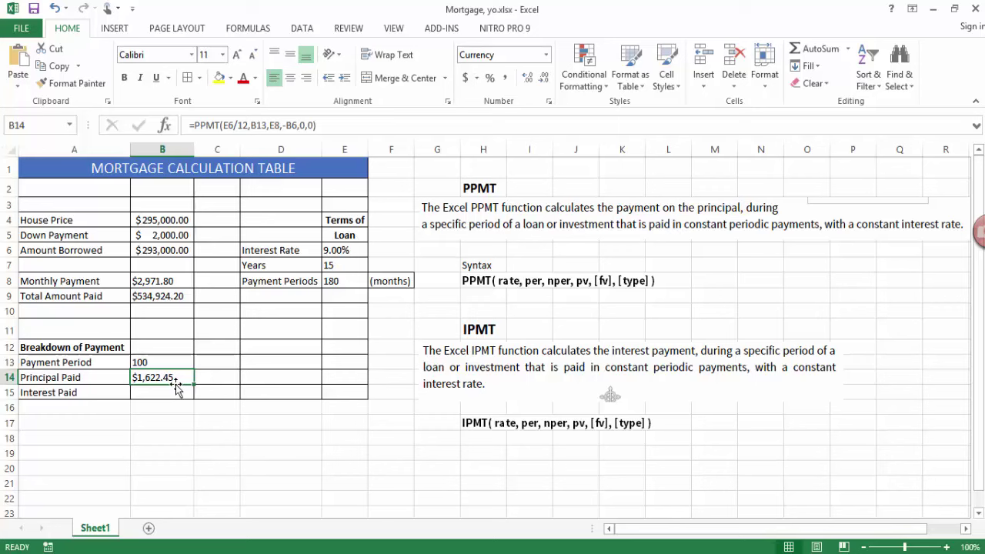
key("ctrl+z")
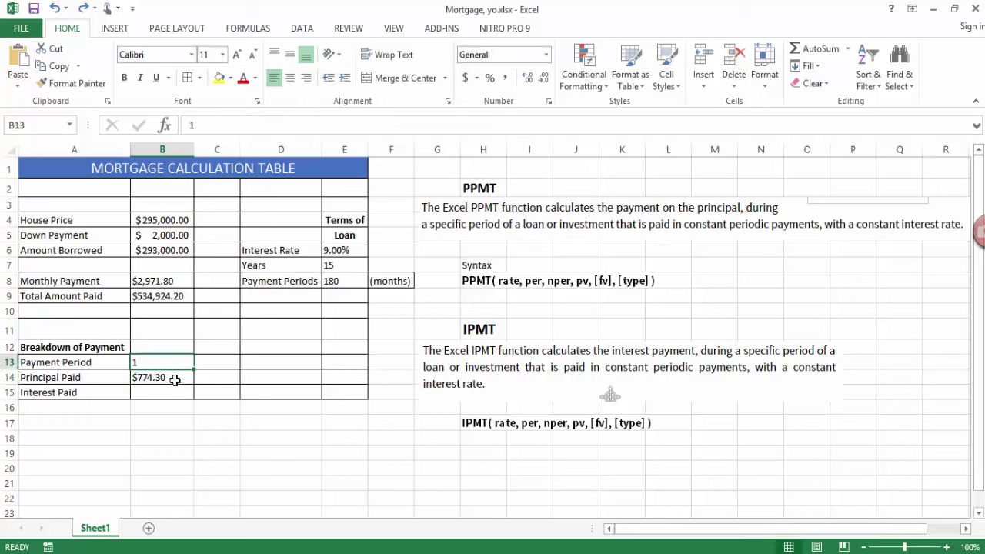
left_click(174, 380)
In B15, start =IPMT(E6/12,B13, with the monthly rate and payment period arguments
left_click(170, 394)
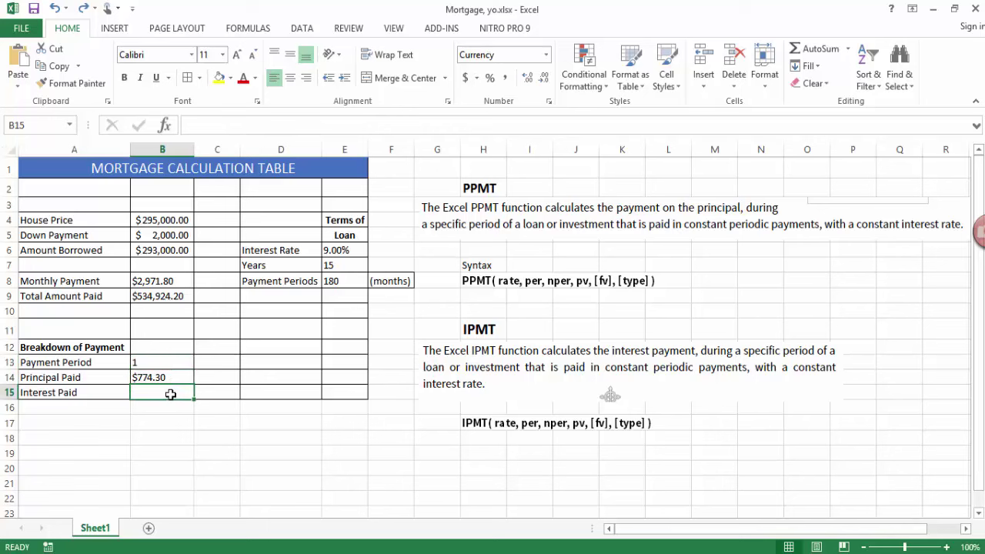
type("=")
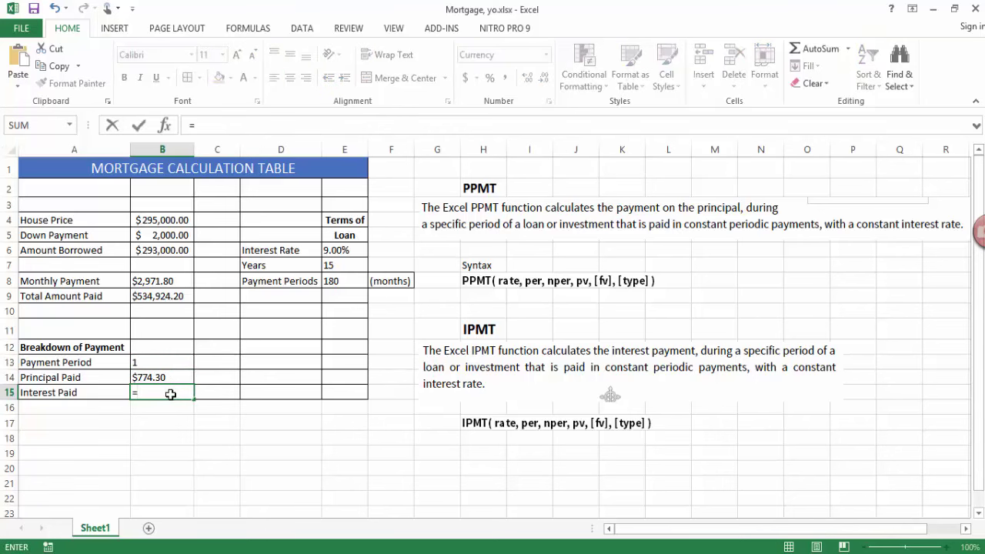
type("ipmt")
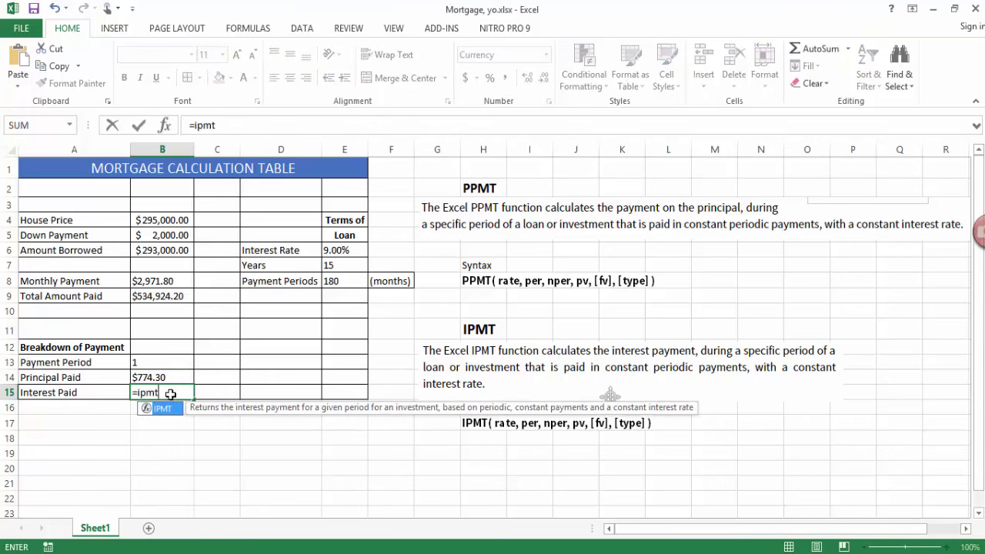
key("Tab")
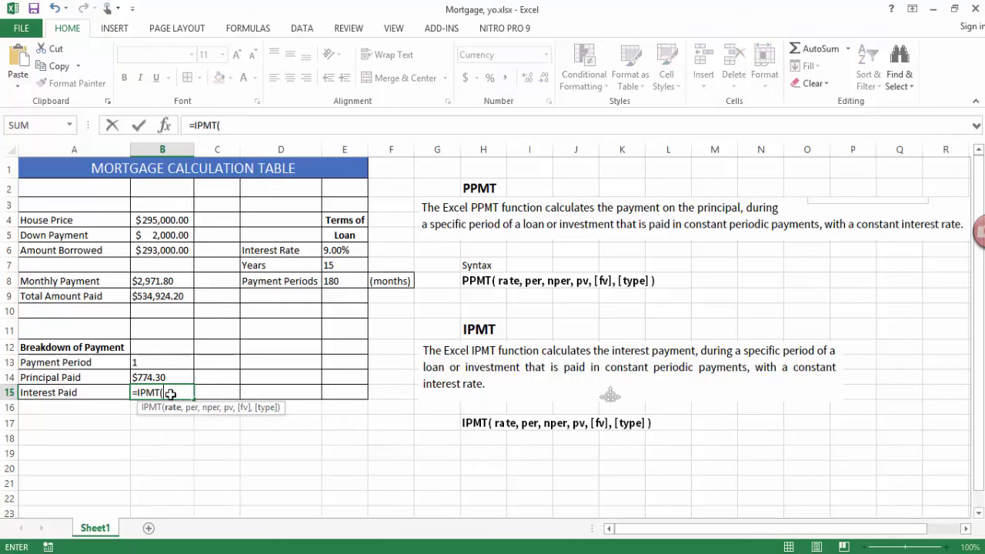
left_click(351, 250)
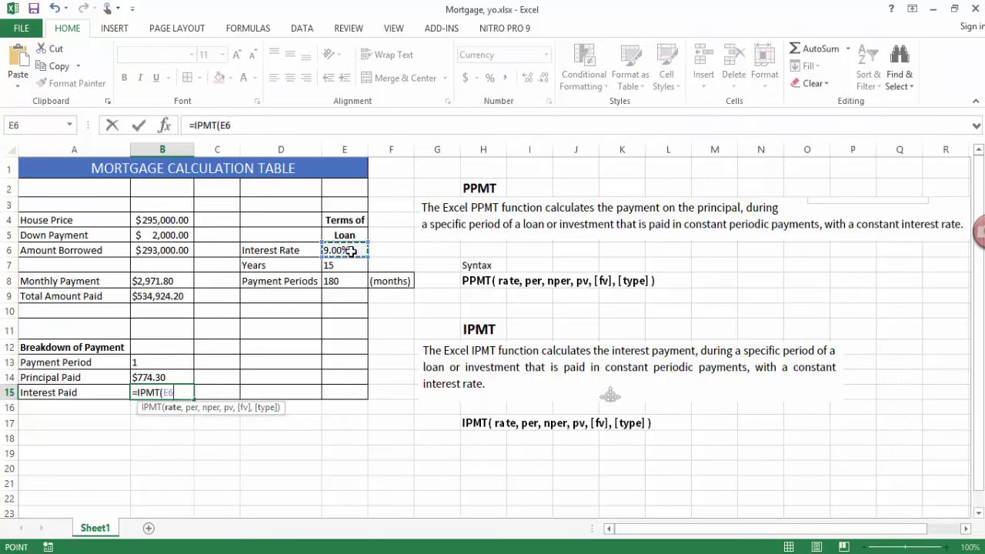
type("/12,")
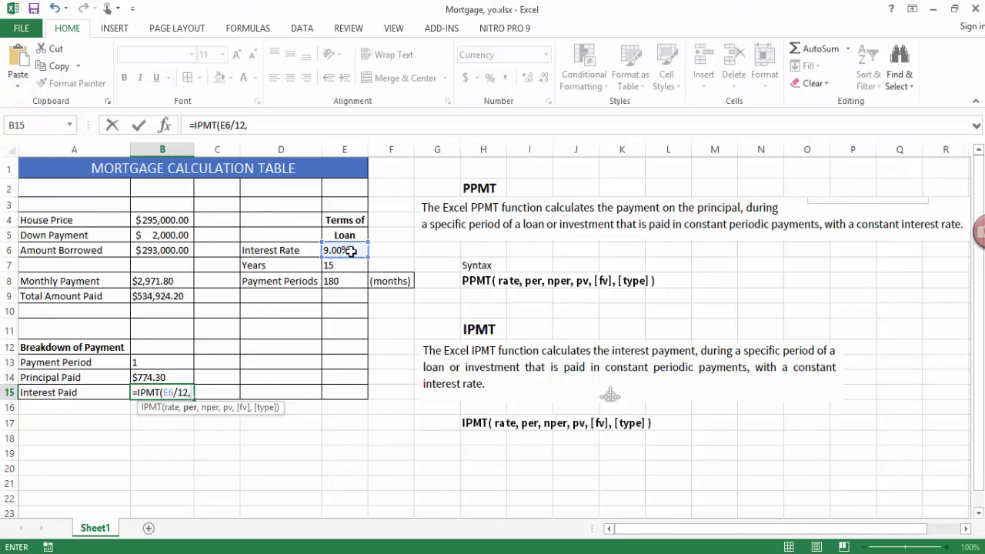
left_click(167, 362)
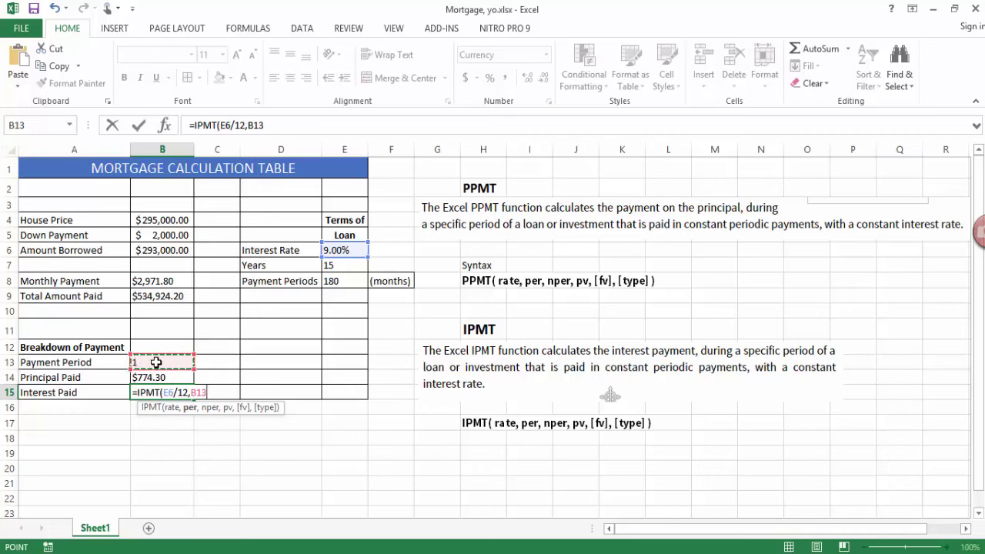
type(",")
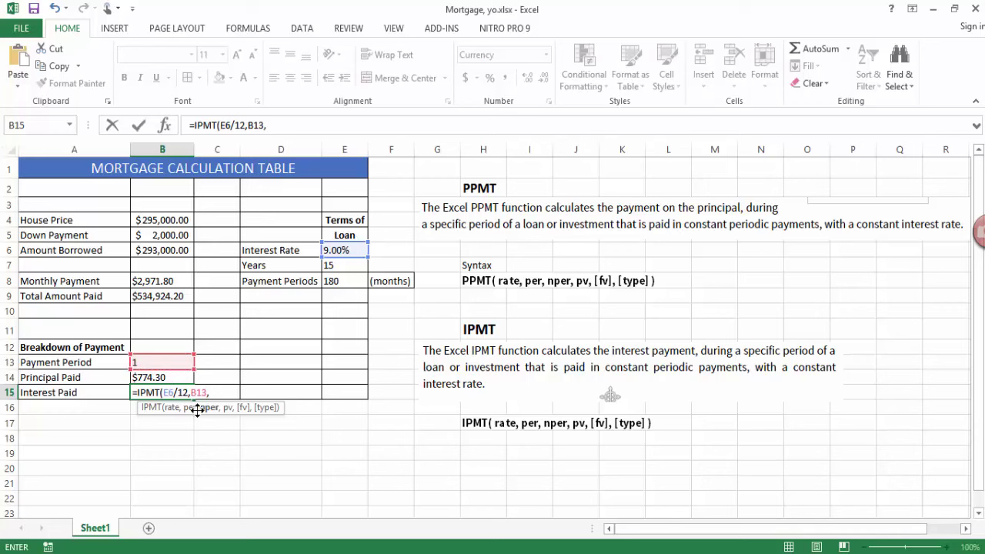
Add E8 and -B6 with ,0,0 to finish the IPMT formula, showing $2,197.50 interest
left_click(340, 280)
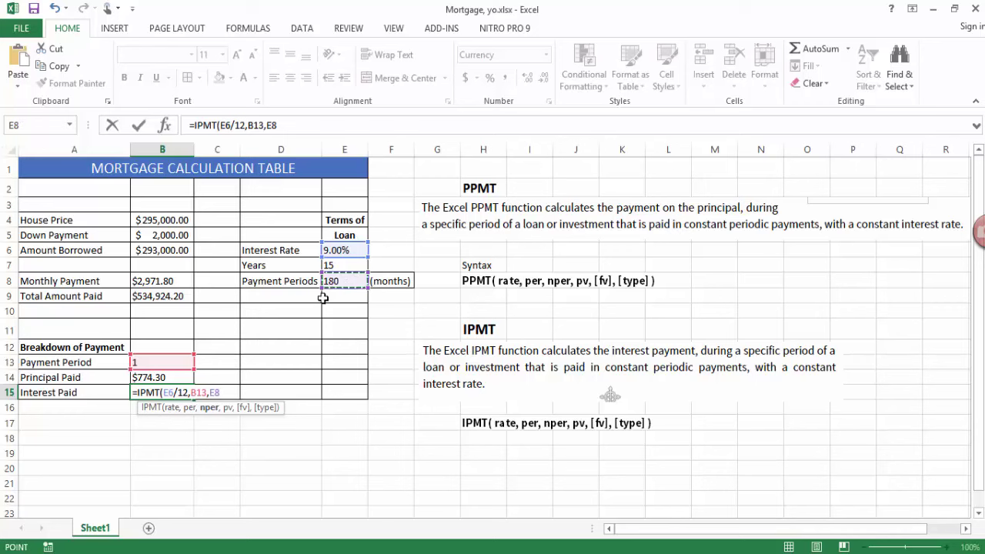
type(",")
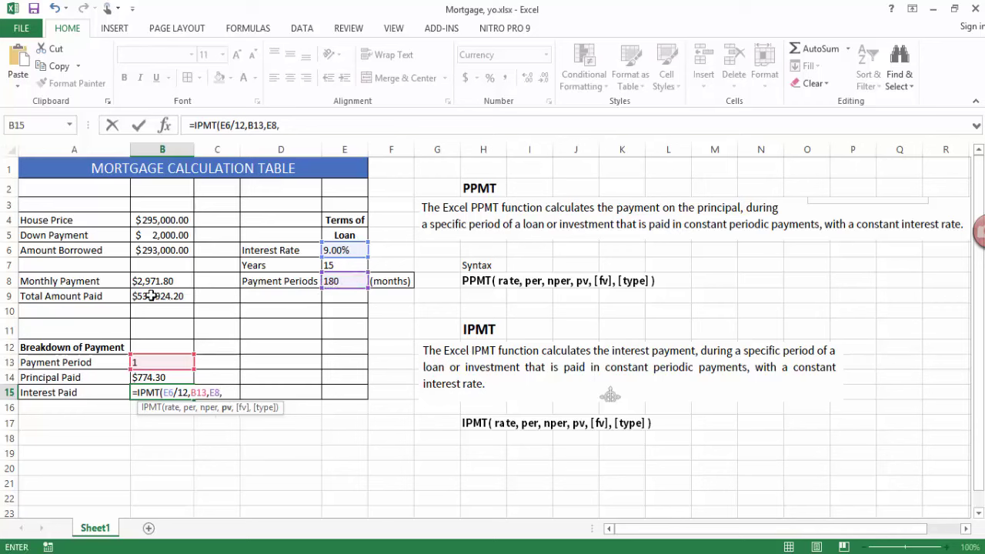
type("-")
left_click(166, 250)
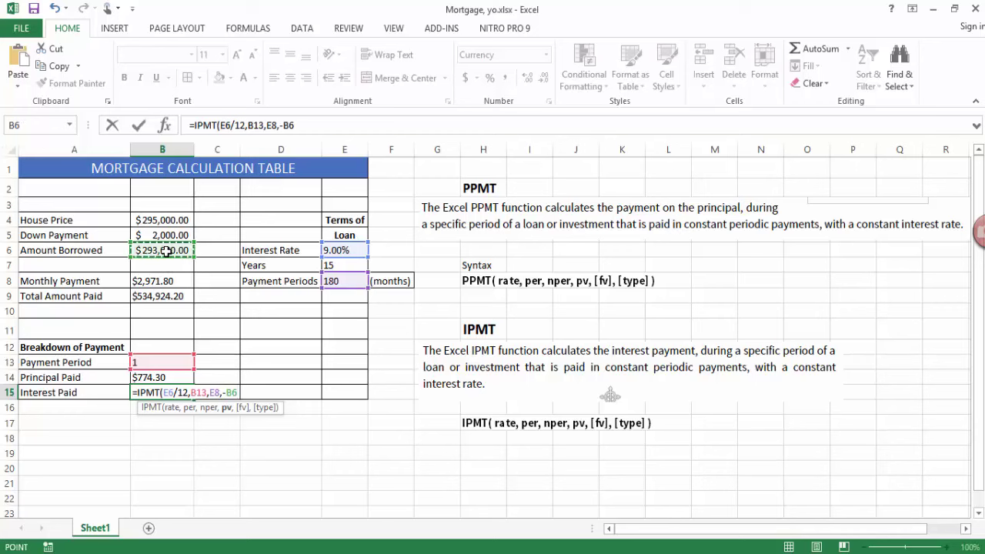
type(",")
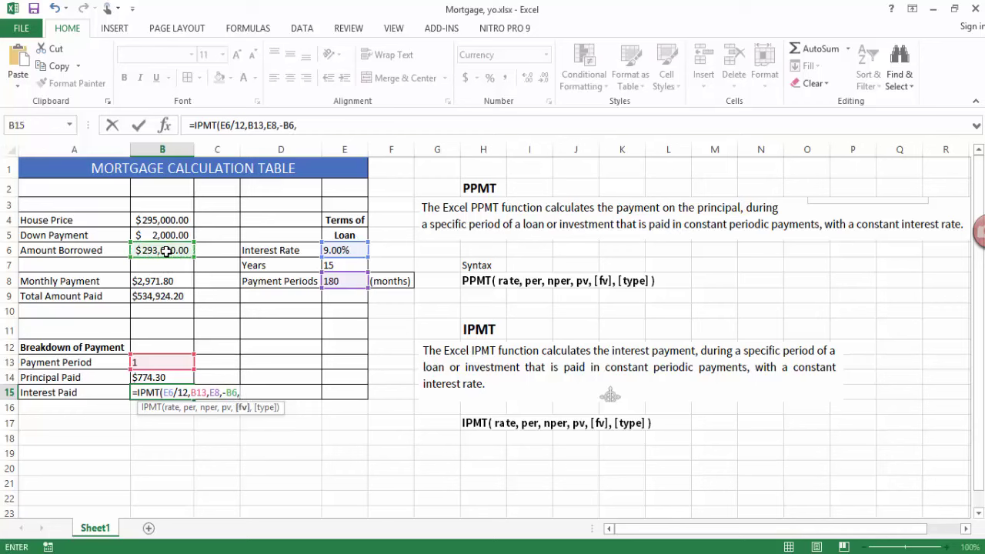
type("0,0")
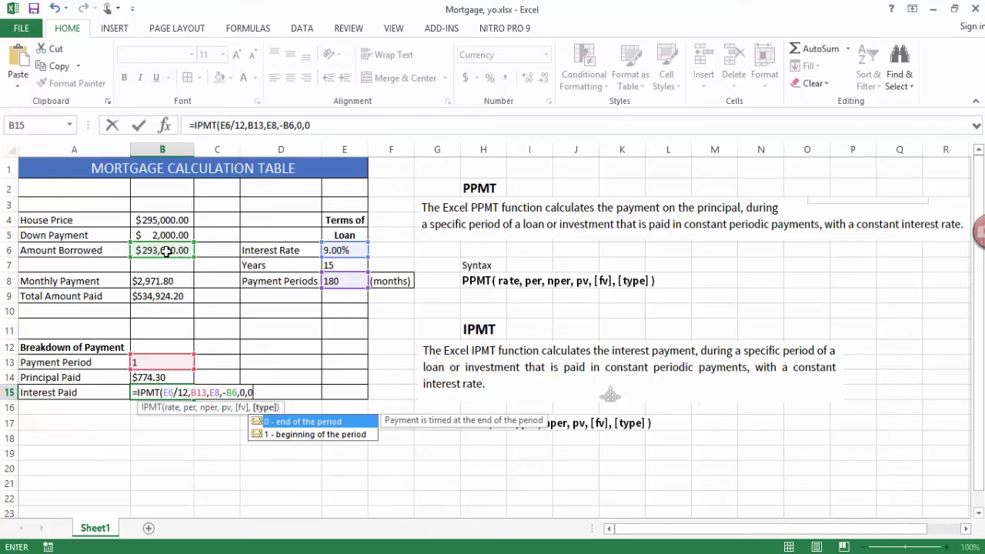
type(")")
key("Return")
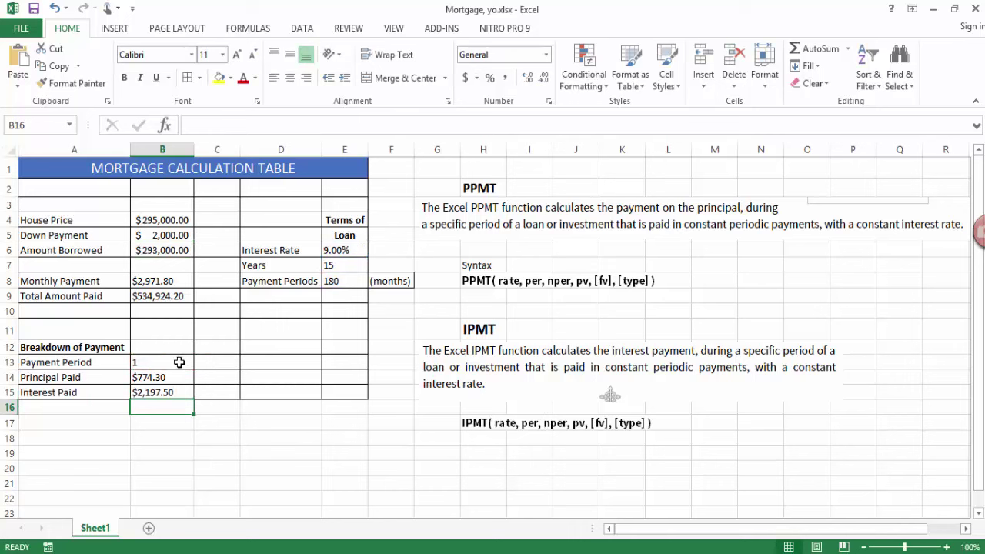
Change the payment period in B13 to 180 to recalculate principal and interest
left_click(169, 394)
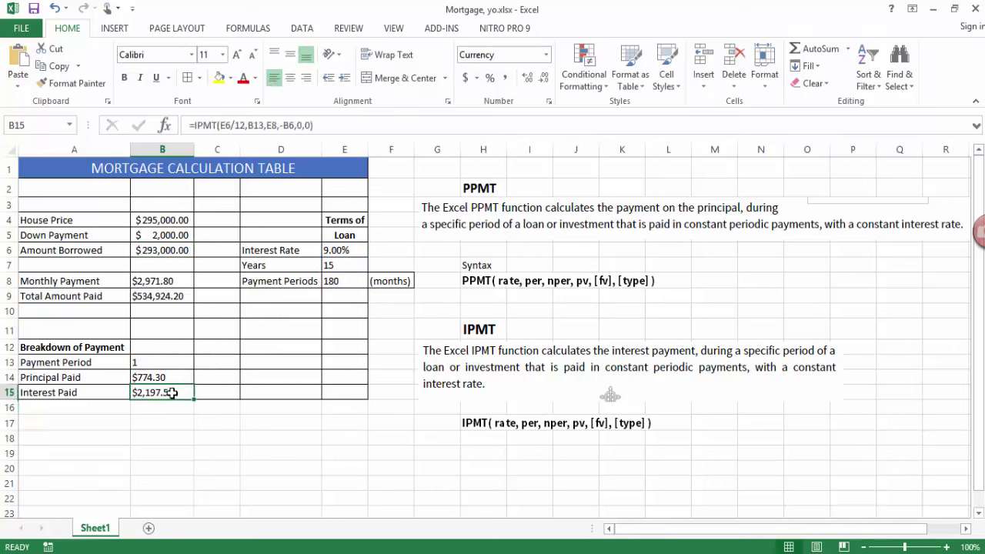
left_click(159, 362)
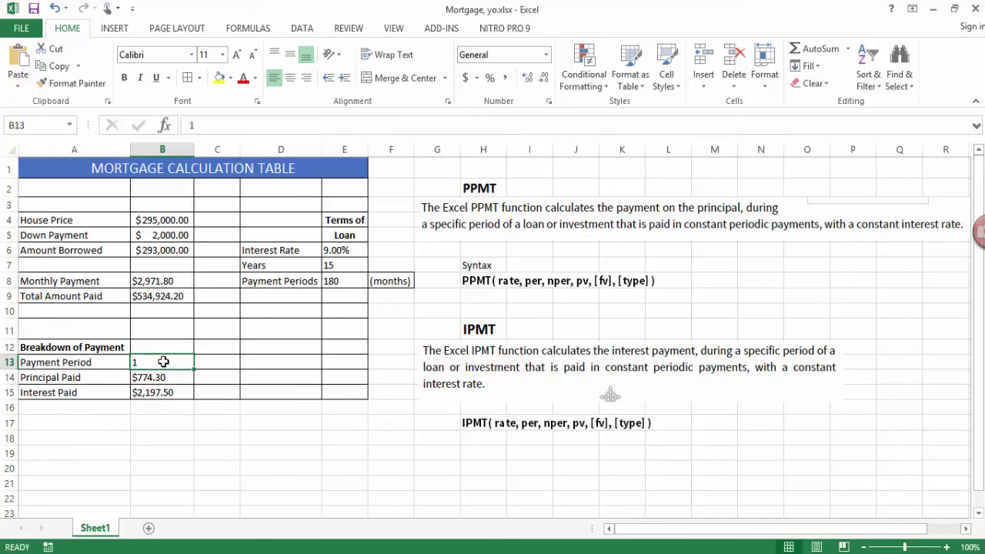
type("180")
key("Return")
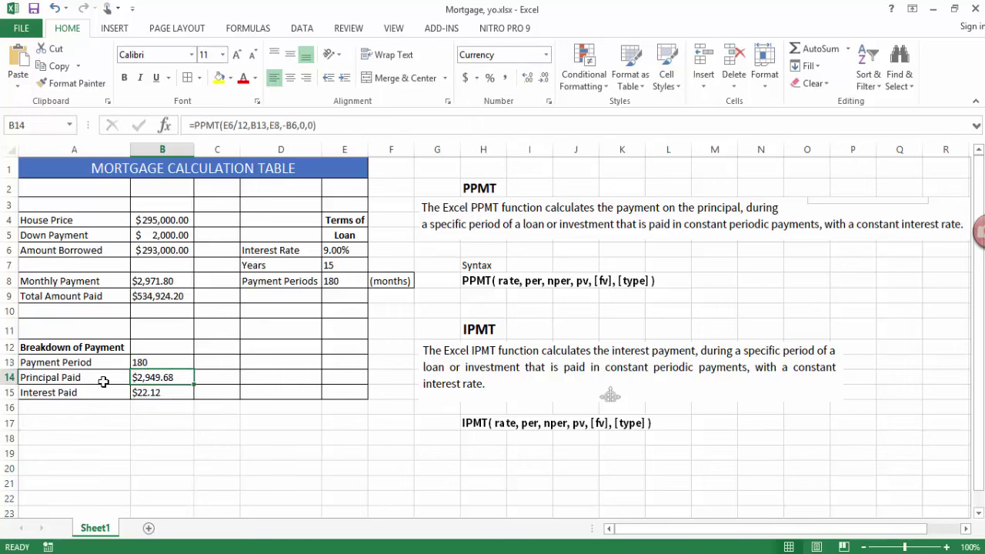